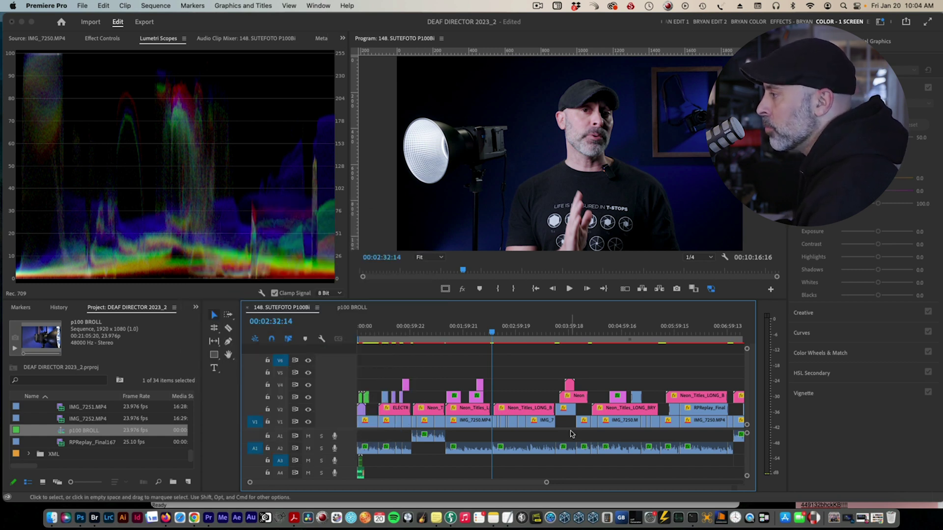
Step: Copy a B-roll clip from p100 BROLL and paste it into 148. SUTEFOTO P100Bi
left_click(354, 307)
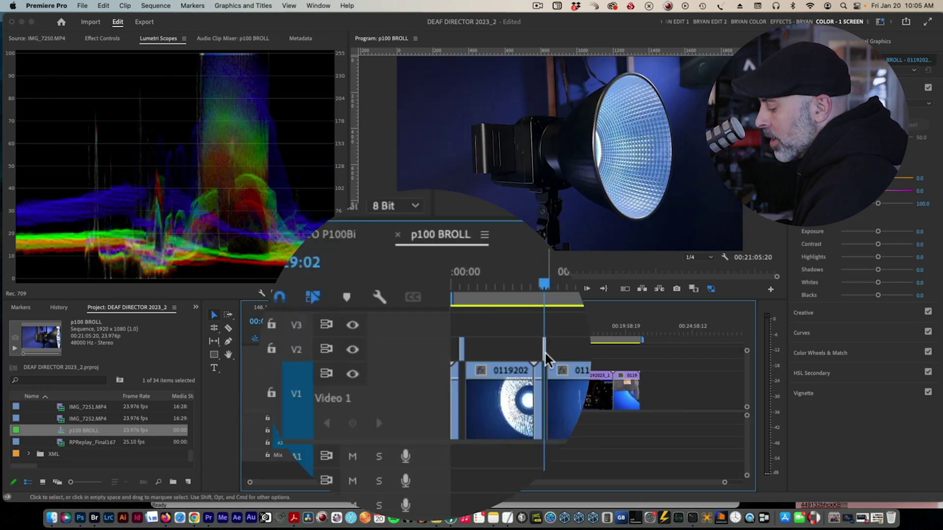
key("super+c")
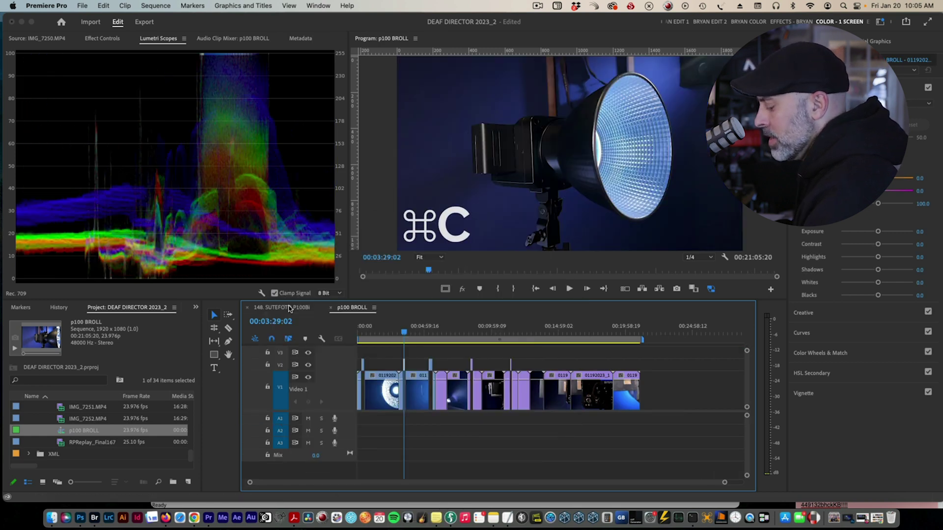
left_click(290, 307)
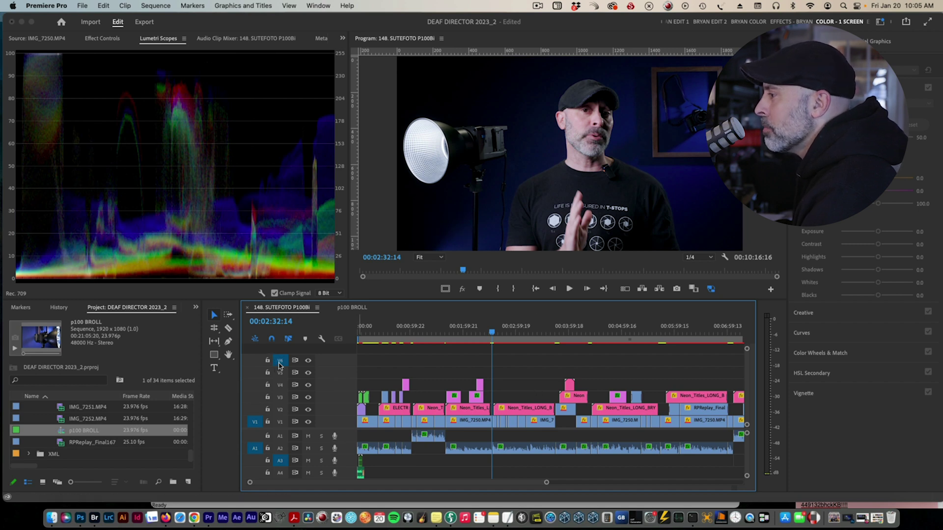
key("super+v")
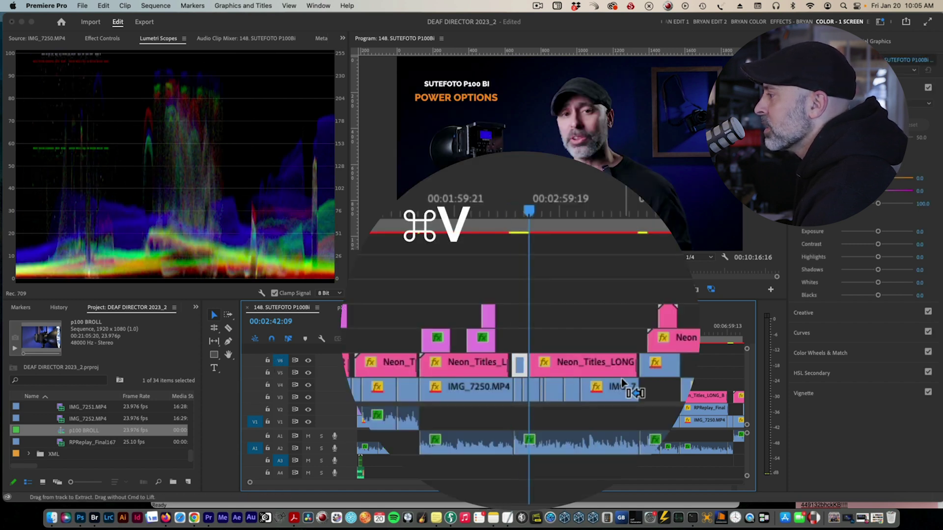
Step: Park the playhead at 00:02:32:14 to inspect the paste, glancing at p100 BROLL again
left_click_drag(524, 214, 518, 219)
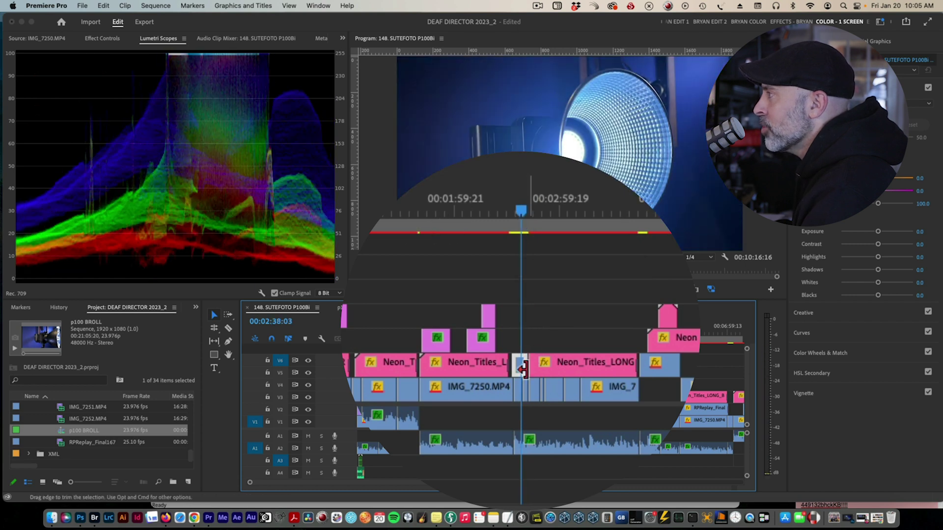
left_click_drag(498, 339, 495, 340)
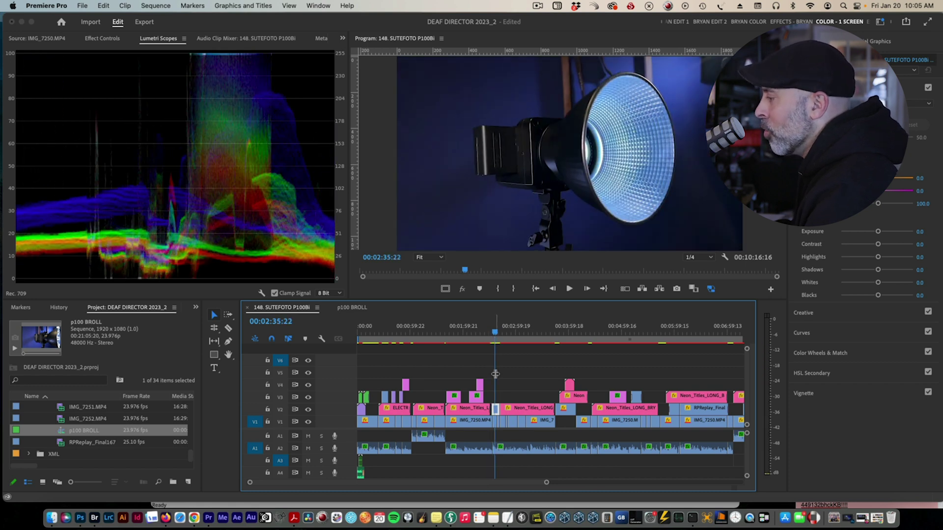
left_click(492, 332)
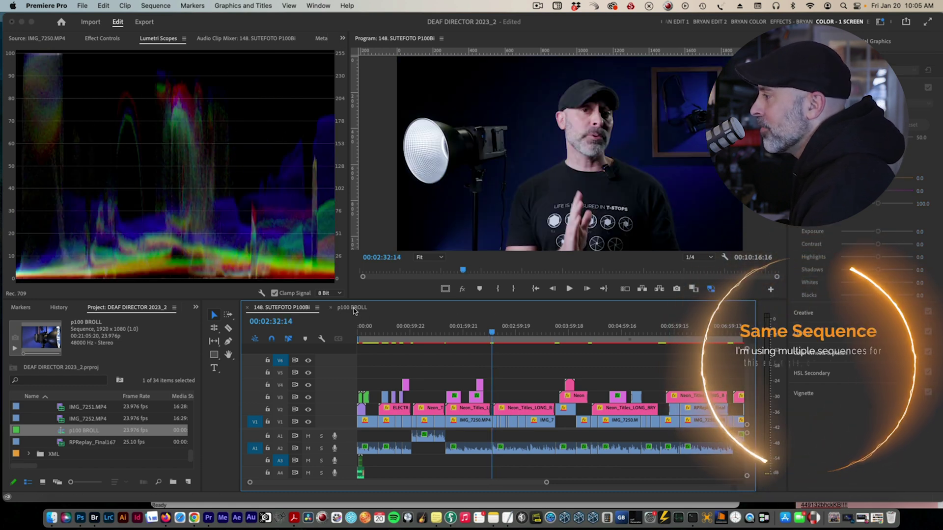
left_click(353, 309)
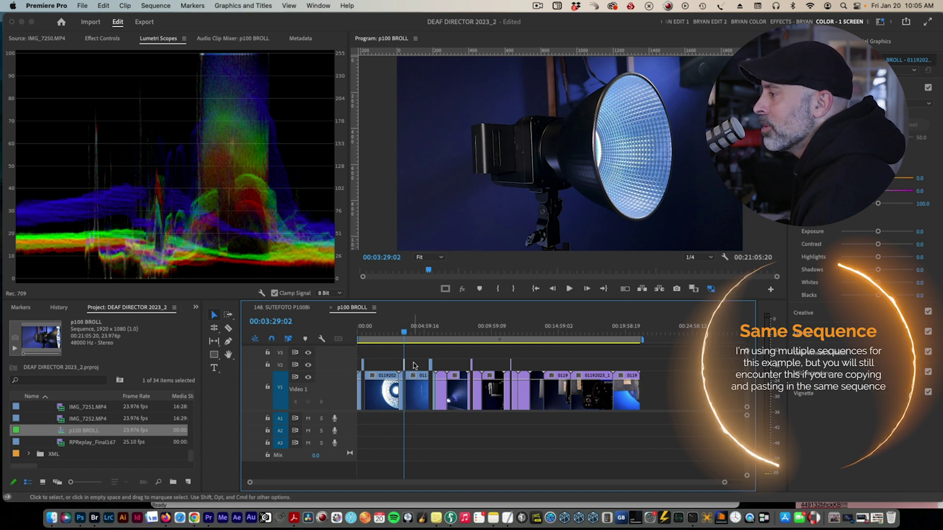
left_click(292, 307)
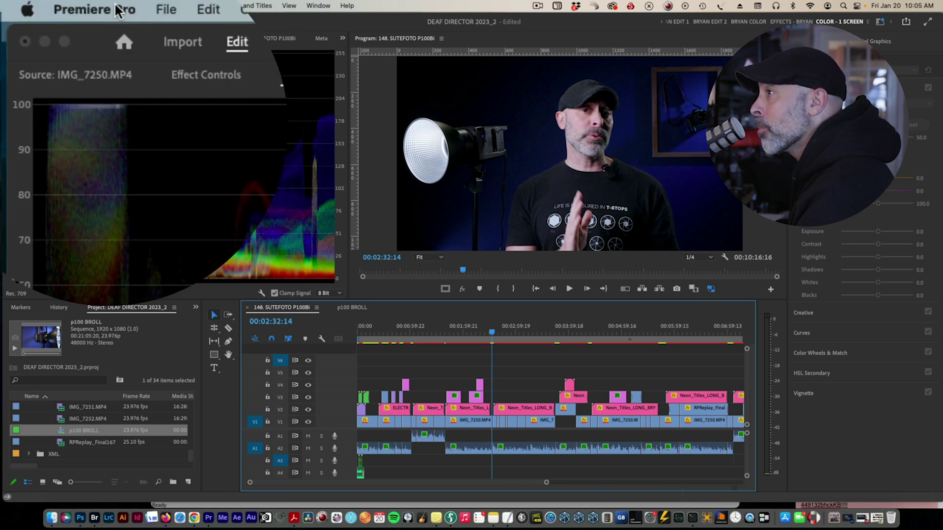
Step: Look up Cmd+V in Keyboard Shortcuts, showing both Paste and Paste To Same Track
left_click(118, 10)
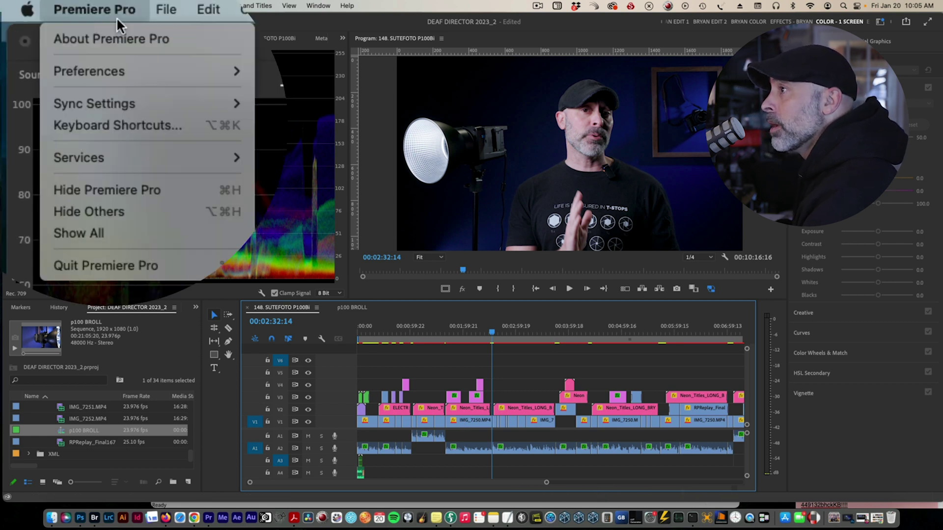
left_click(127, 120)
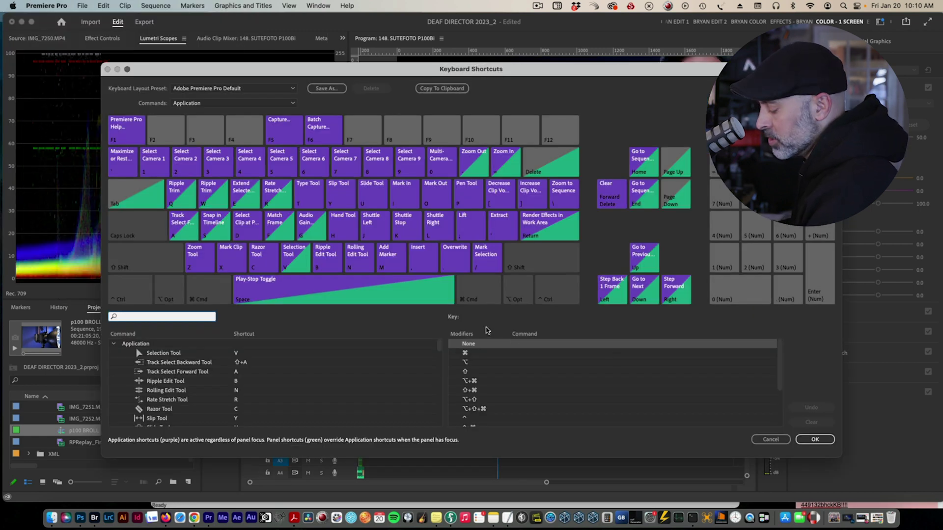
left_click(501, 333)
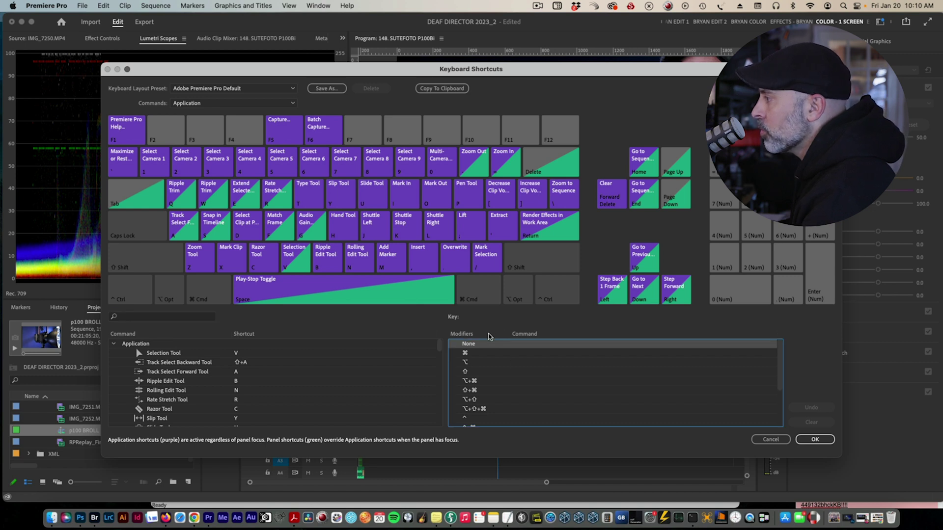
key("super+v")
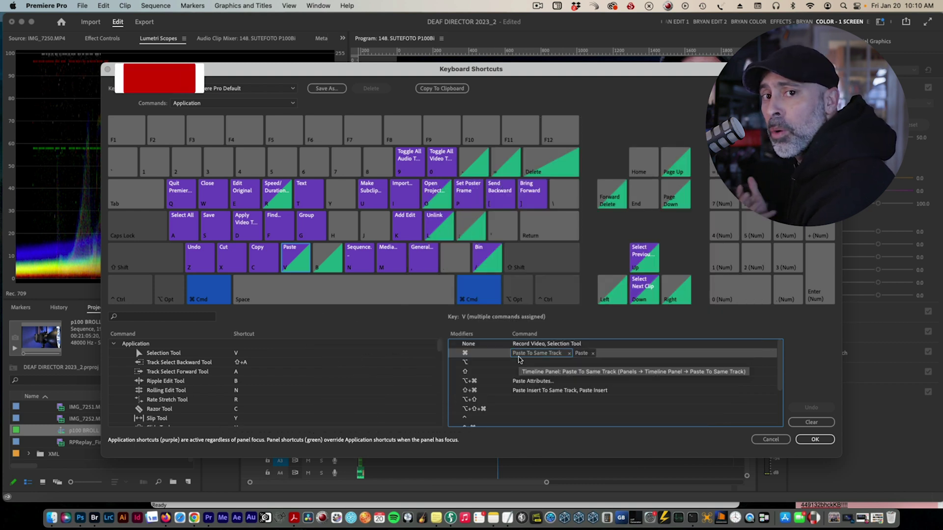
left_click(519, 359)
Step: Switch the keyboard layout preset to Adobe Premiere Pro CS 6 and confirm it
key("super")
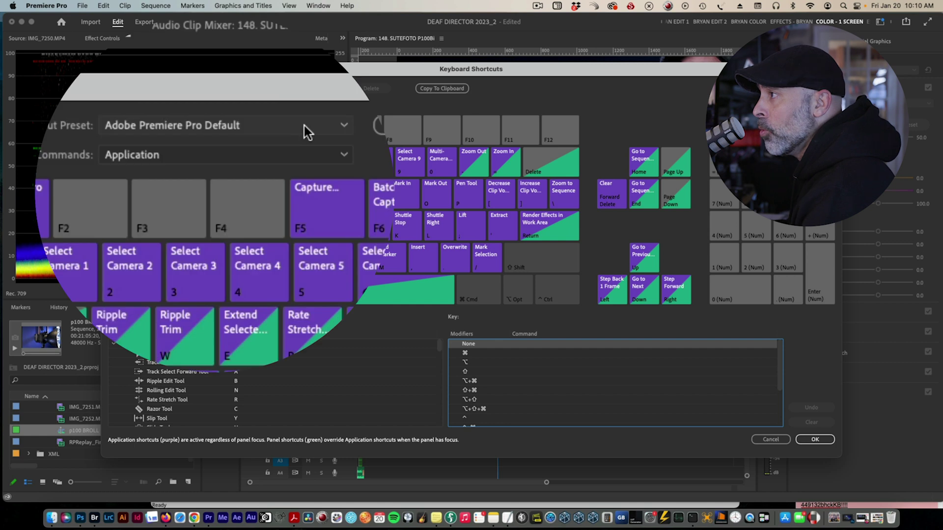
left_click(260, 88)
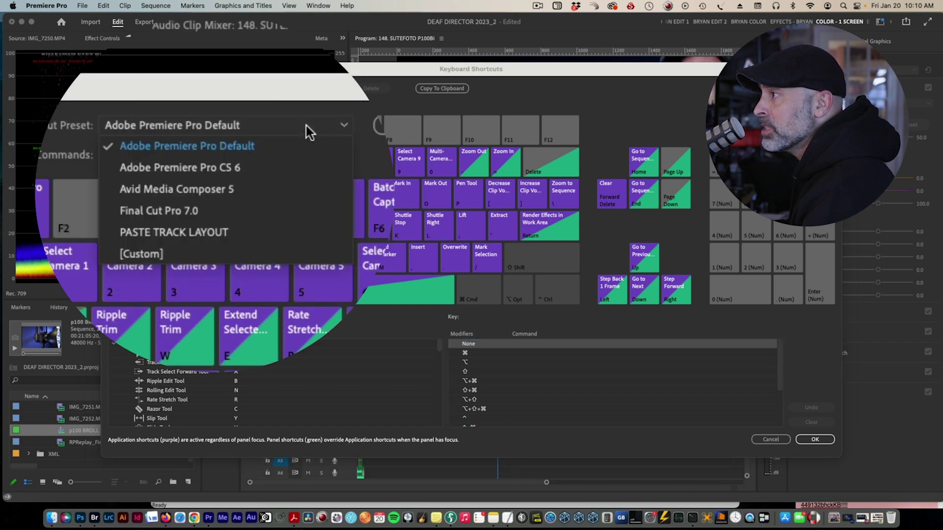
left_click(284, 168)
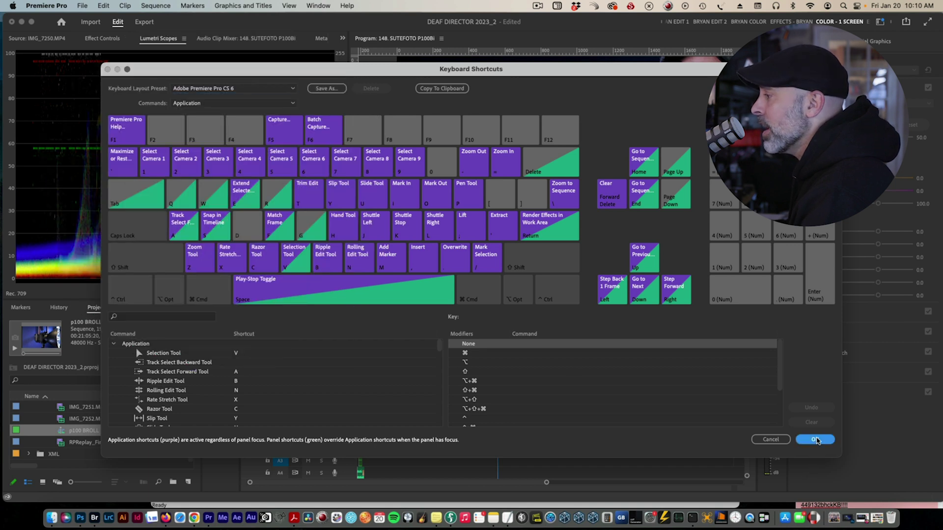
left_click(815, 439)
left_click(352, 308)
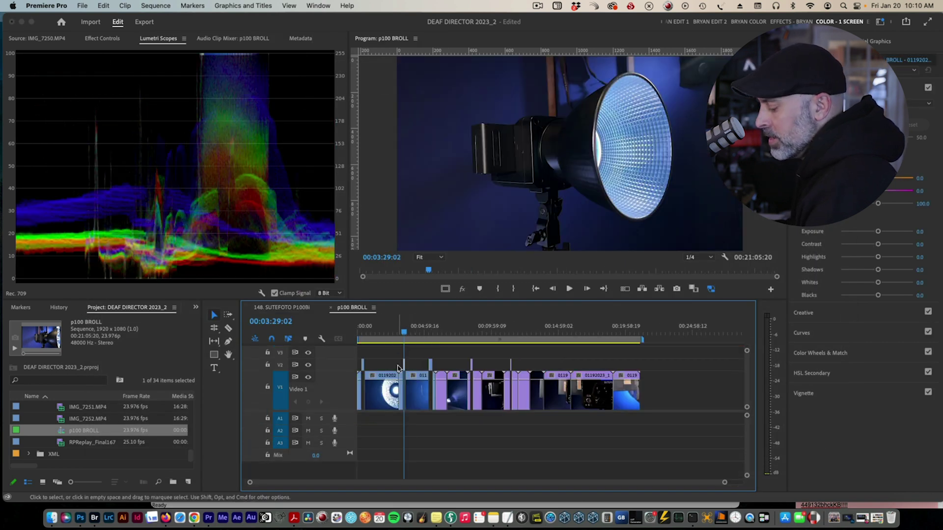
Step: Return to 148. SUTEFOTO P100Bi and delete the test clip pasted on the upper track
key("ctrl+shift+comma")
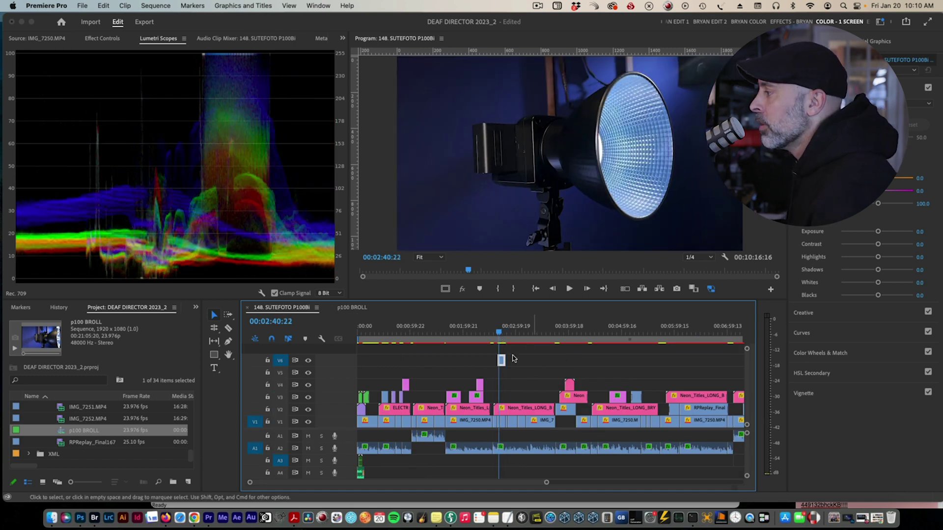
key("Delete")
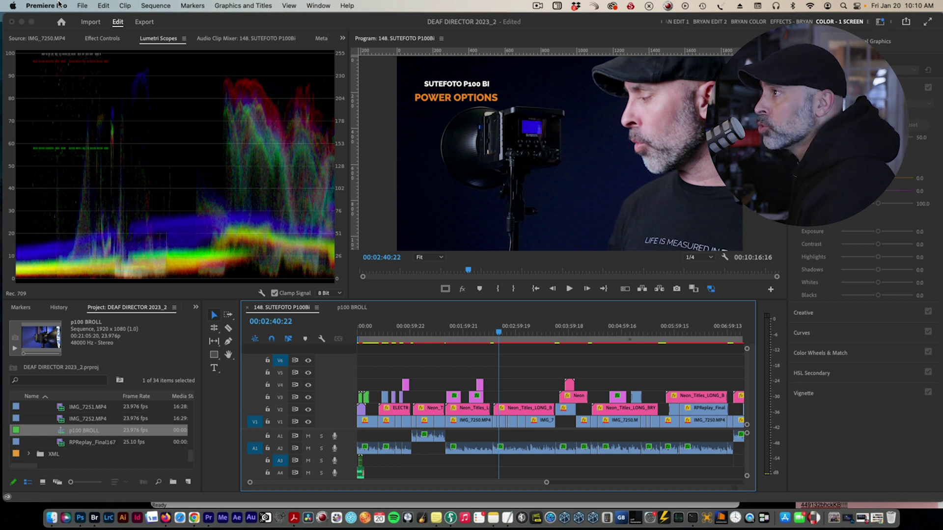
left_click(61, 5)
Step: Use the Adobe Premiere Pro Default preset, search Paste, and drop Paste To Same Track from Cmd+V
left_click(63, 62)
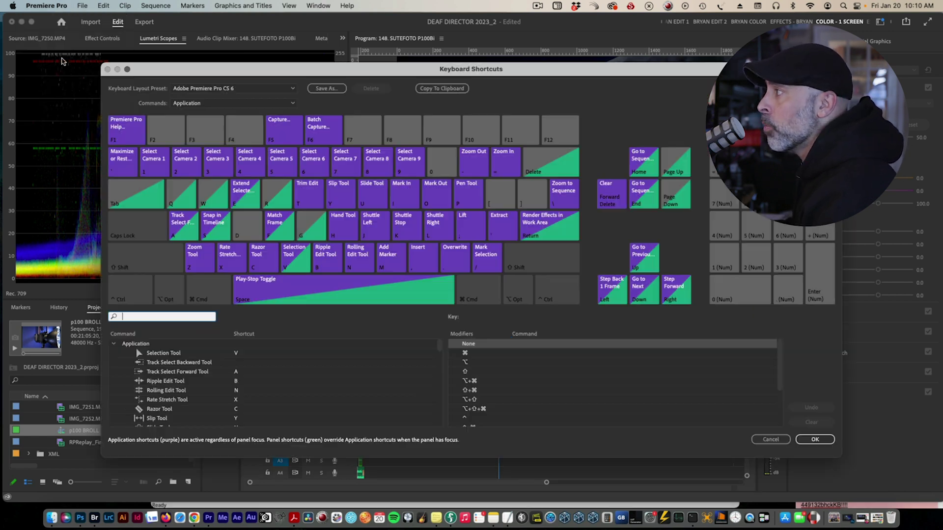
left_click(236, 89)
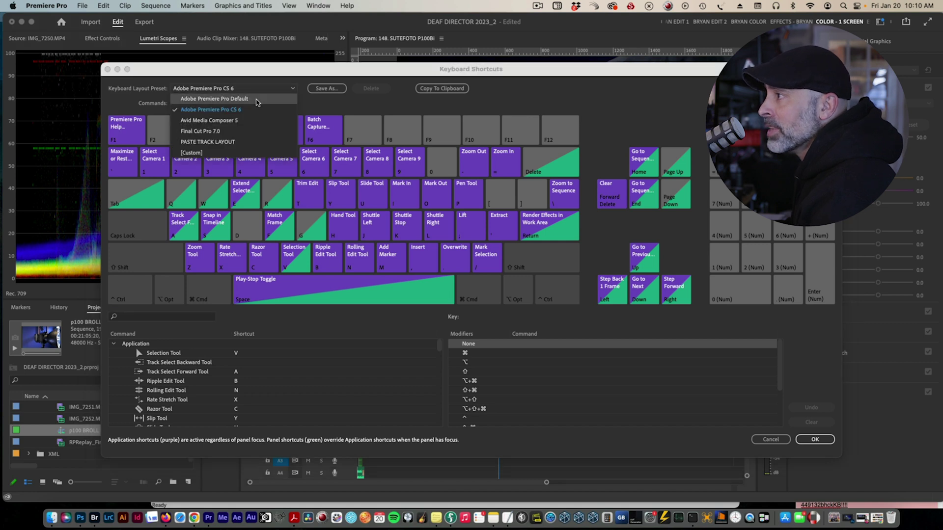
left_click(257, 102)
left_click(133, 315)
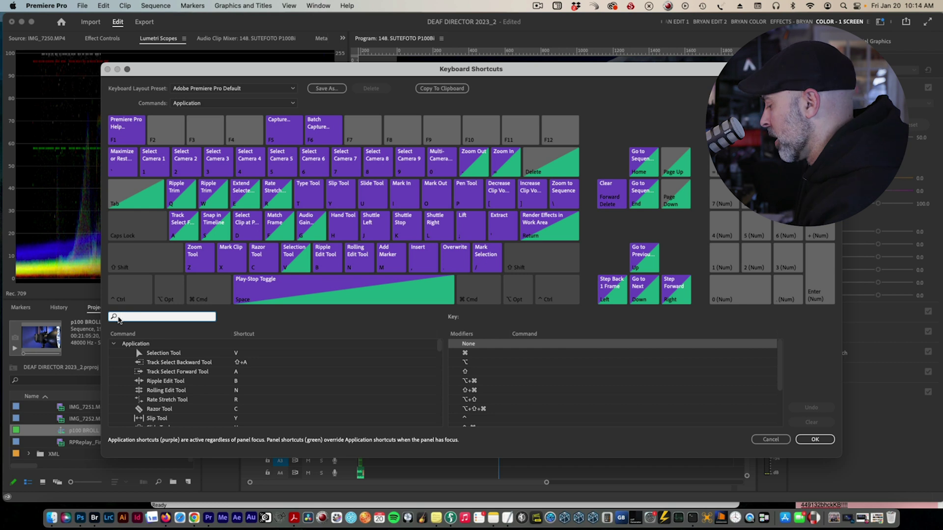
type("Paste")
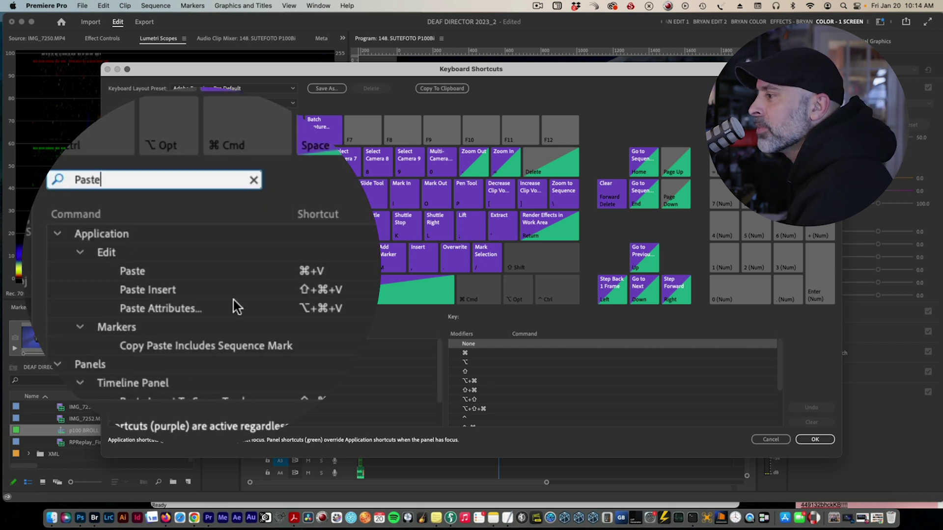
scroll(229, 294, "down", 1)
scroll(232, 298, "down", 2)
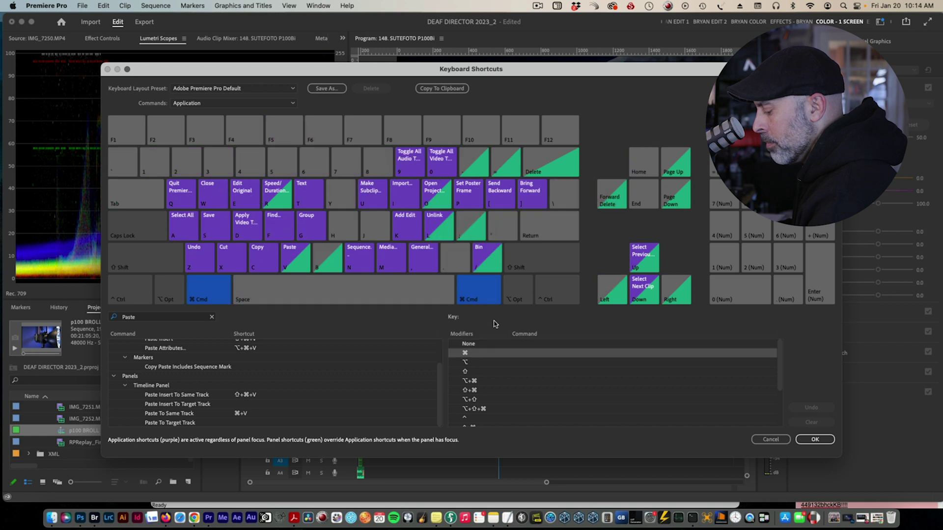
key("super+v")
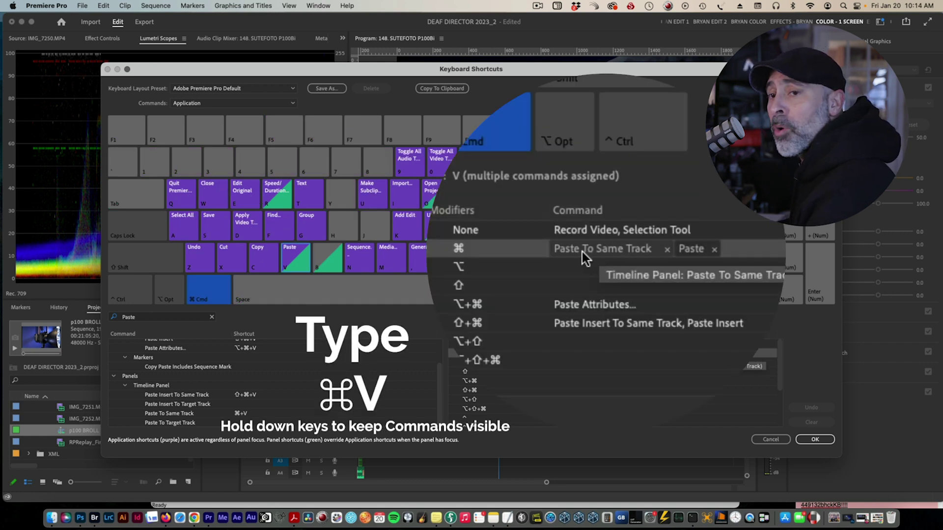
left_click(667, 249)
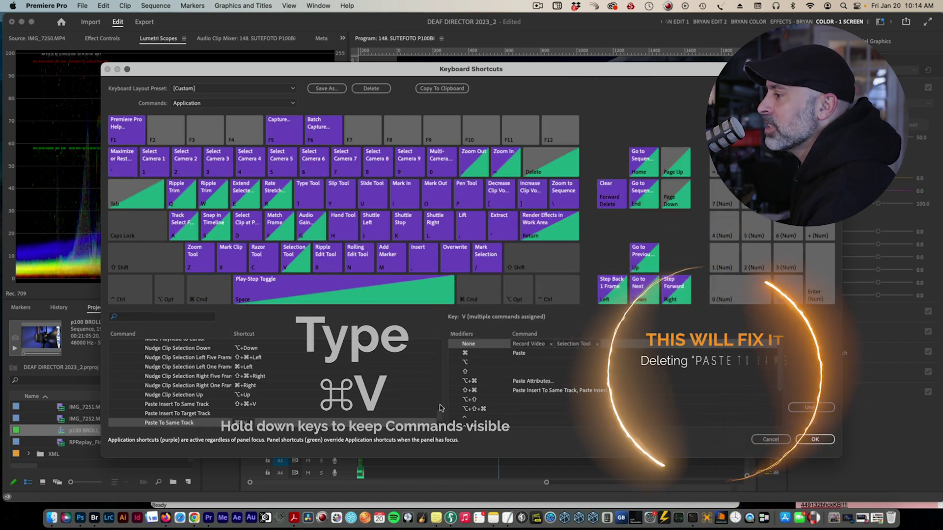
scroll(213, 415, "down", 4)
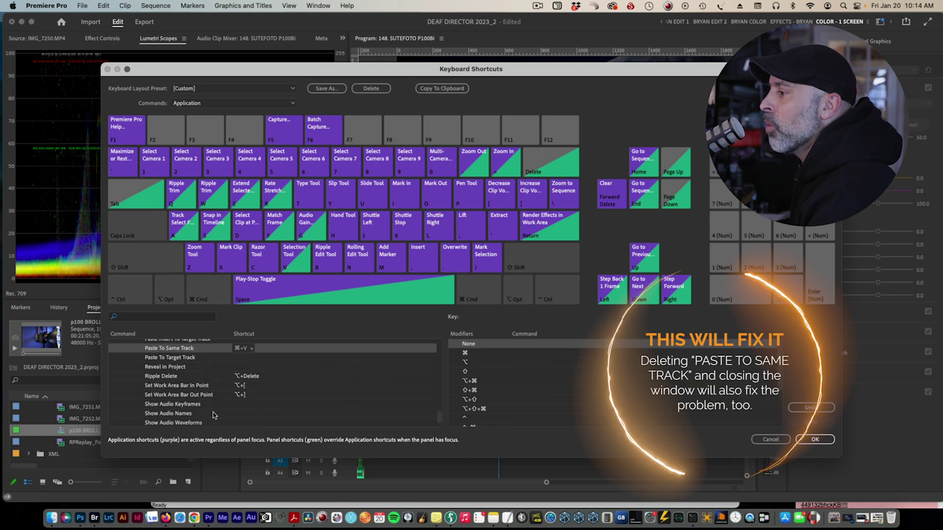
scroll(213, 416, "down", 2)
scroll(211, 413, "up", 2)
scroll(210, 410, "up", 4)
scroll(207, 408, "up", 2)
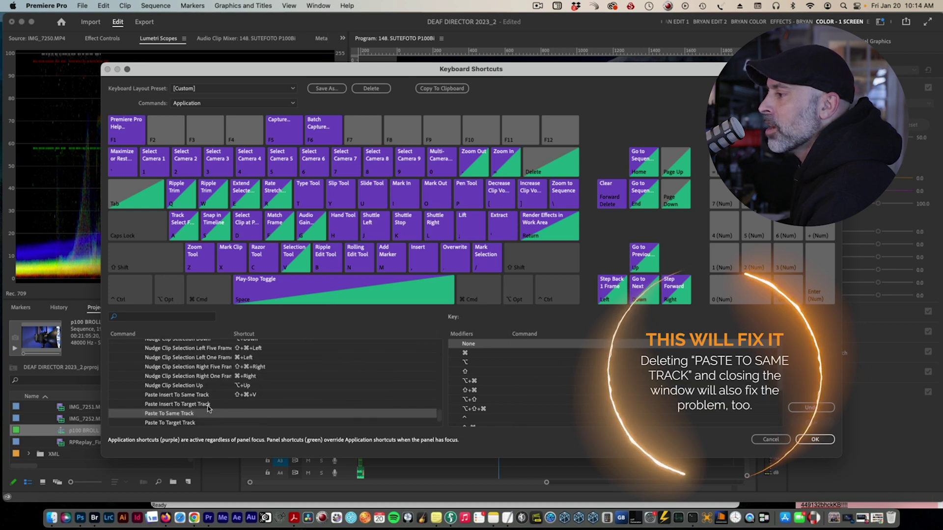
scroll(208, 408, "down", 1)
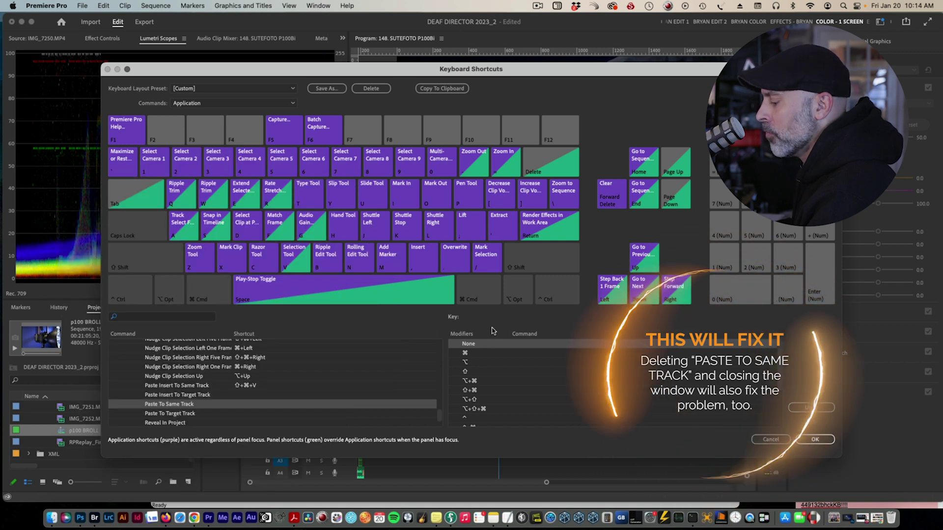
Step: Assign Paste To Target Track to Cmd+V and verify the shortcut's commands
key("super+v")
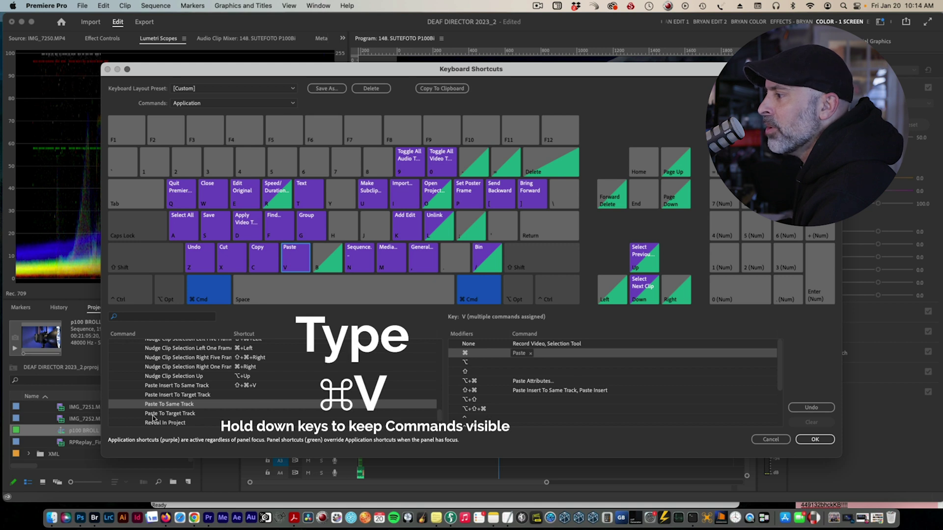
left_click_drag(149, 417, 551, 356)
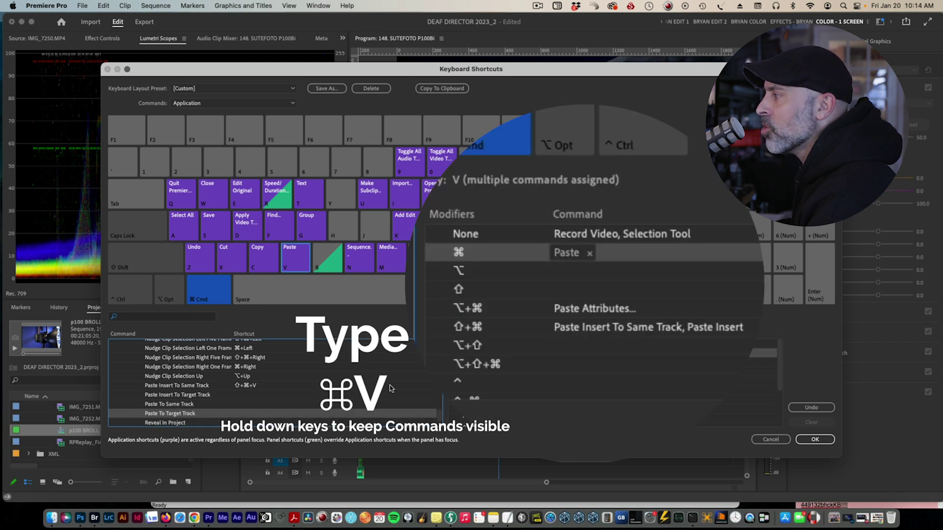
left_click_drag(611, 252, 611, 252)
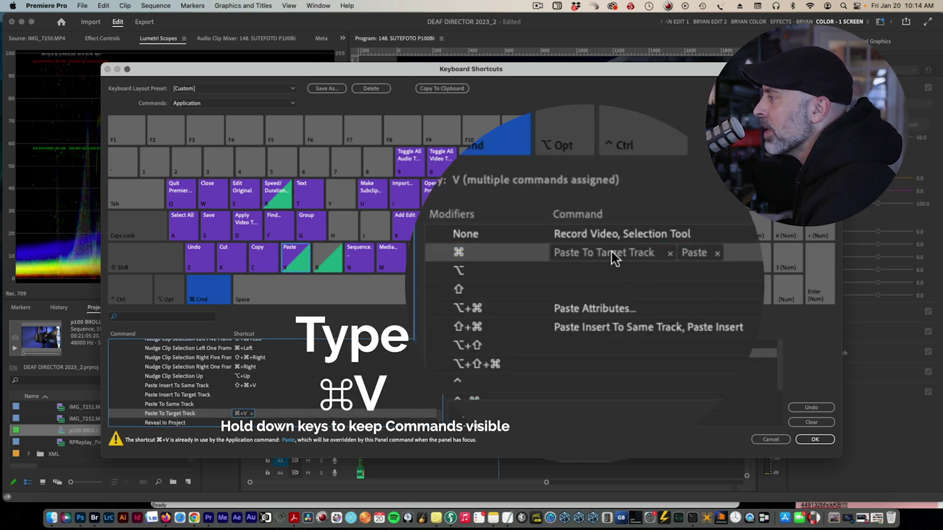
key("super")
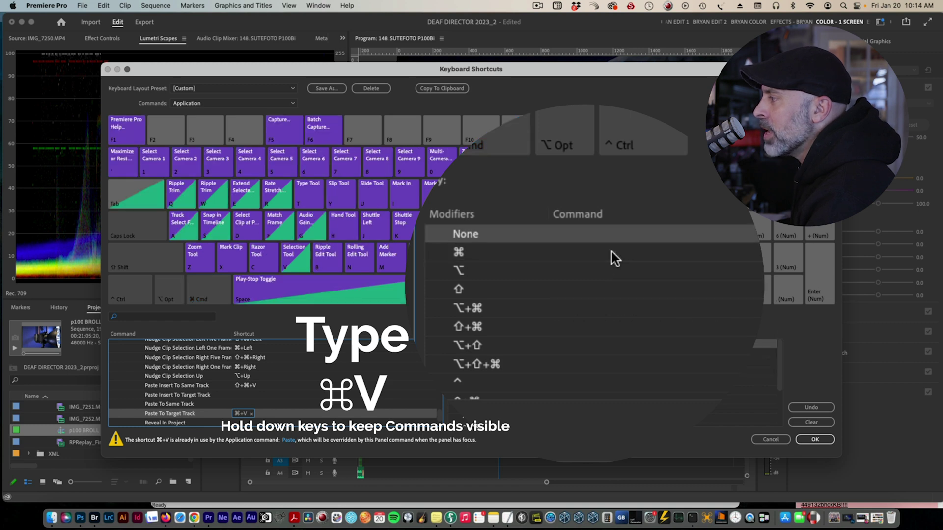
key("super")
key("super+v")
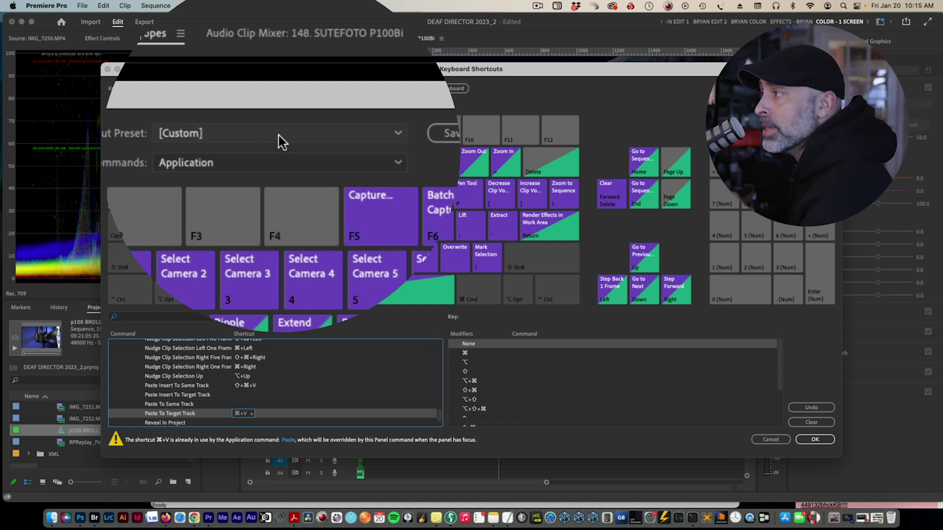
Step: Save the shortcuts as preset 'PASTE TRACK LAYOUT' and close the editor
left_click(331, 89)
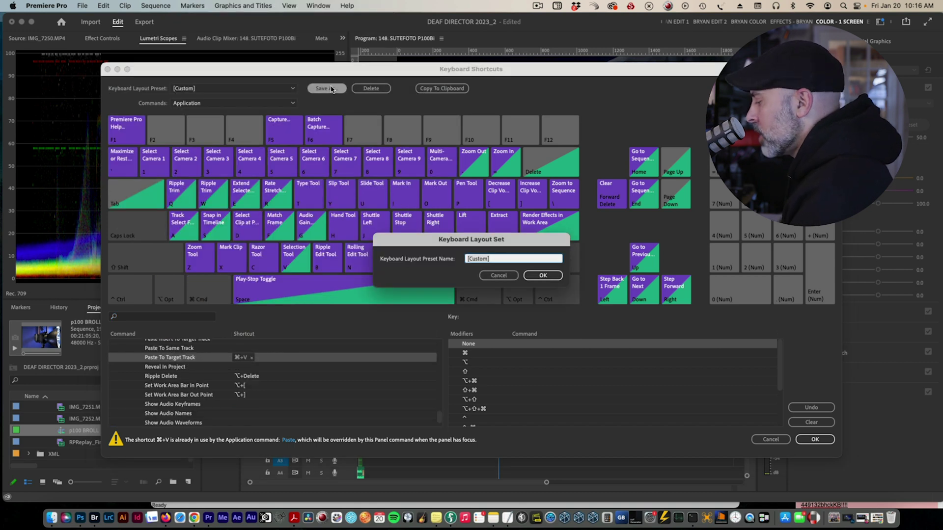
type("PASTE TRACK LAYOUT")
left_click(542, 276)
key("Return")
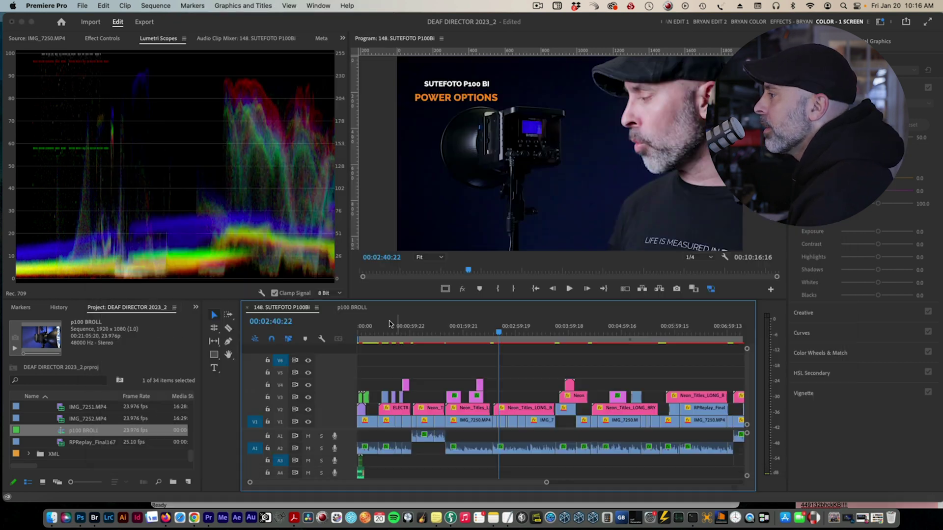
Step: Paste a p100 BROLL clip onto the targeted top track of 148. SUTEFOTO P100Bi and review it
left_click(354, 308)
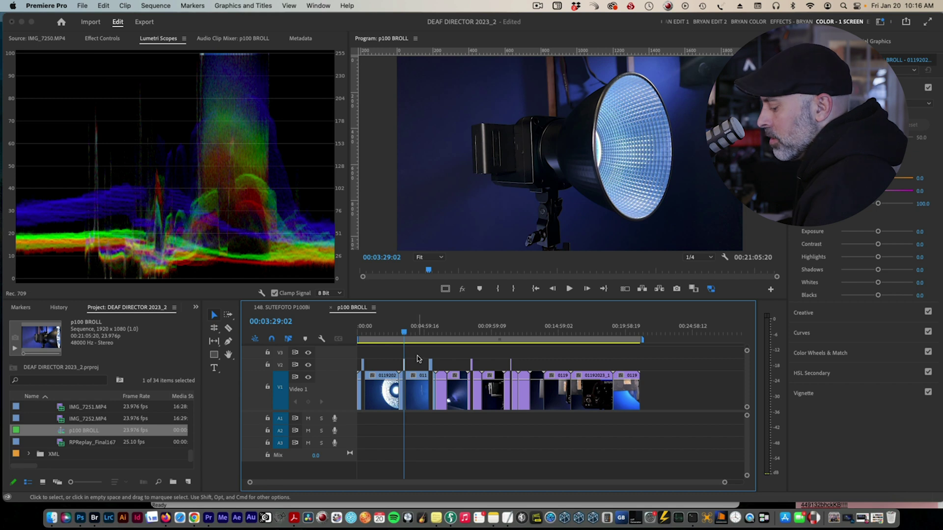
left_click(294, 308)
key("super+v")
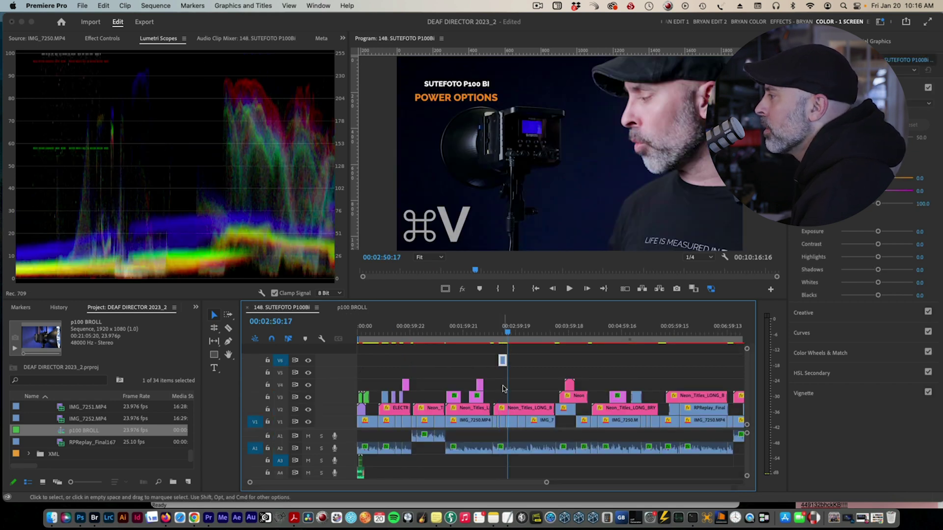
left_click(508, 341)
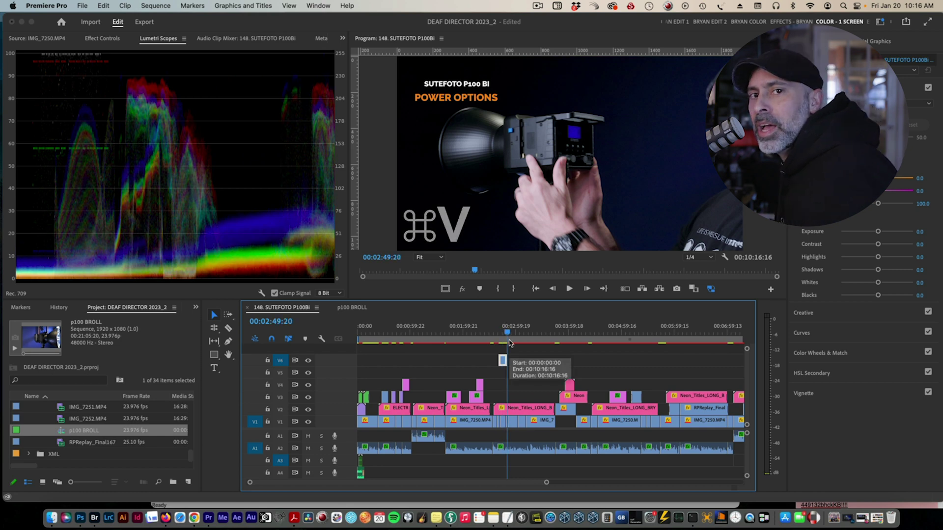